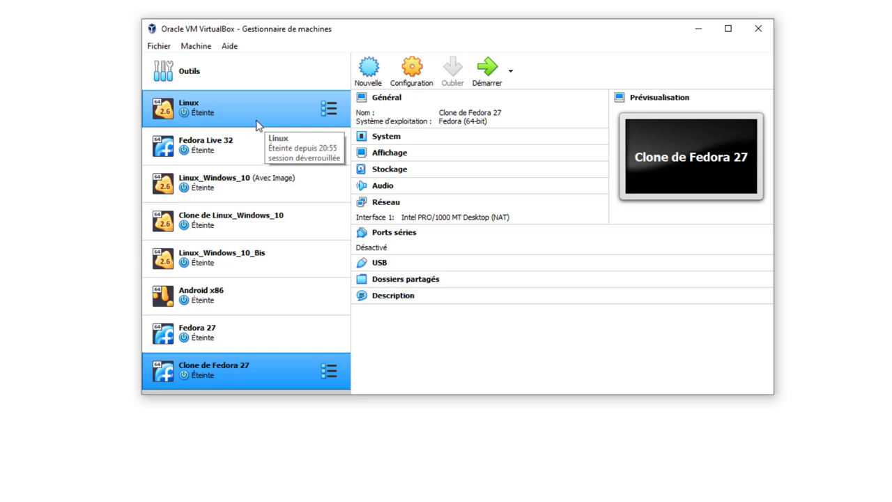
Select only Clone de Fedora 27 and show its folder location in File Explorer
ctrl+click(239, 323)
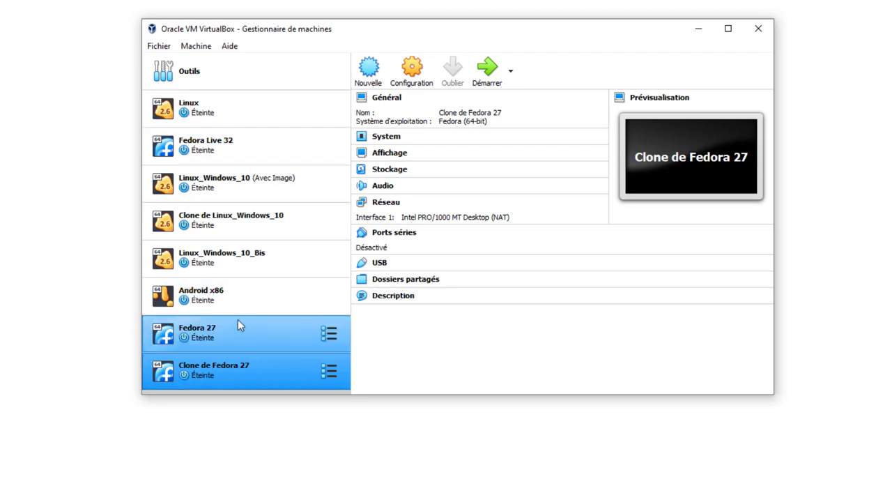
ctrl+click(238, 342)
ctrl+click(236, 346)
ctrl+click(206, 335)
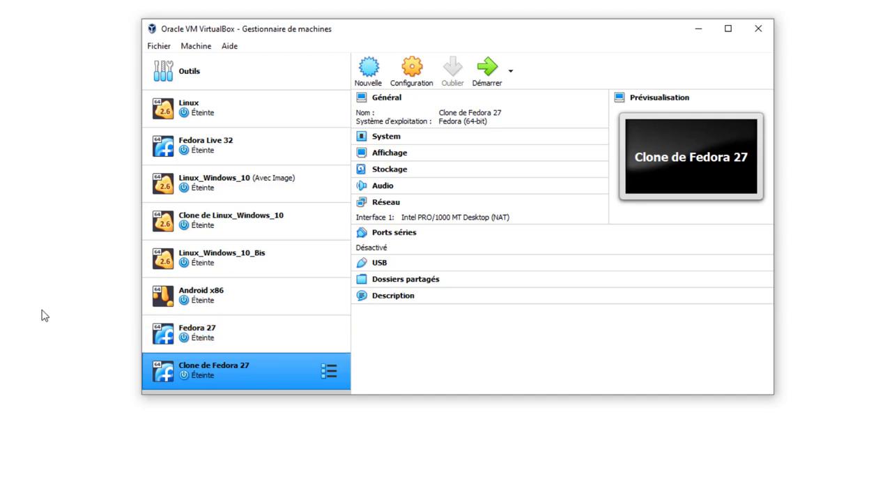
right_click(227, 369)
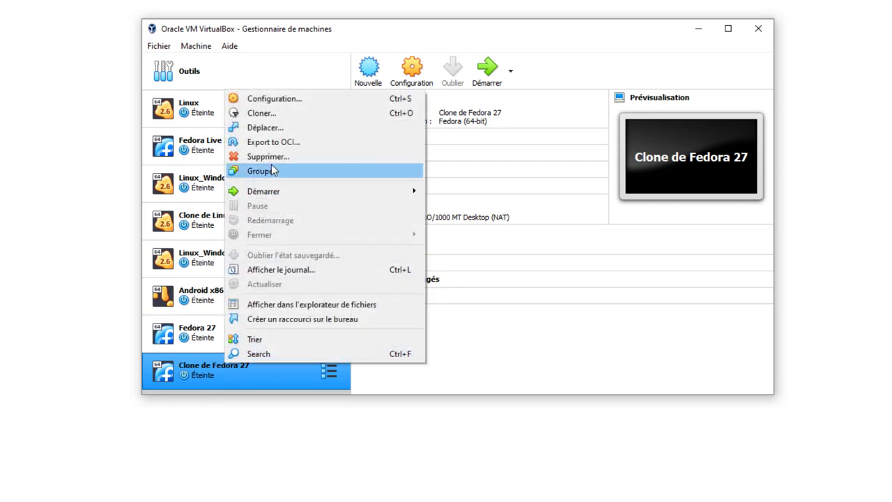
click(271, 157)
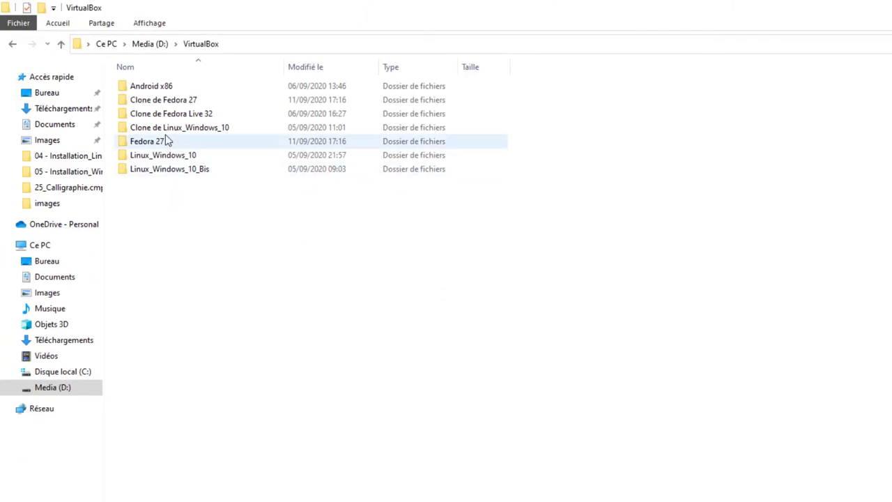
Open the Clone de Fedora 27 folder and select its disk image and machine file
double_click(163, 100)
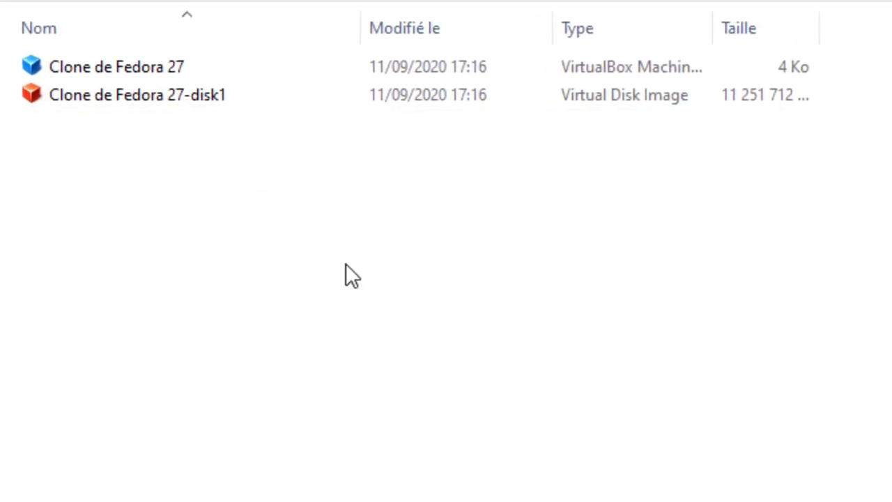
click(215, 97)
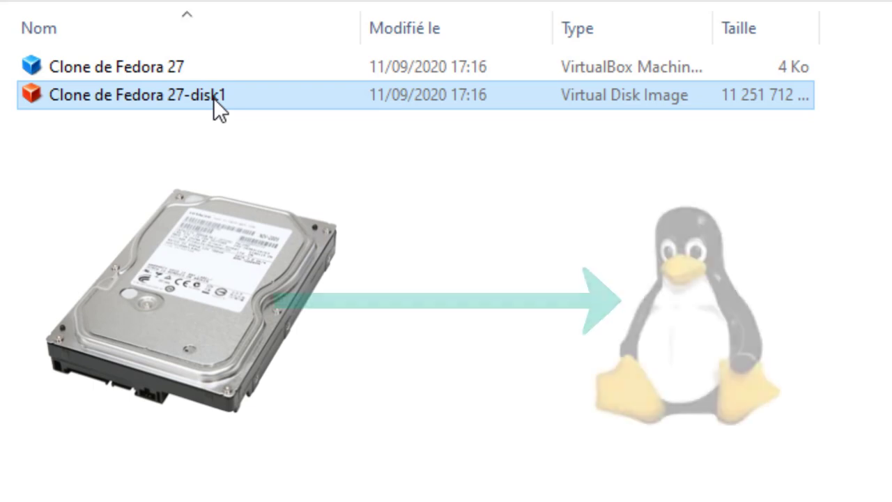
click(182, 68)
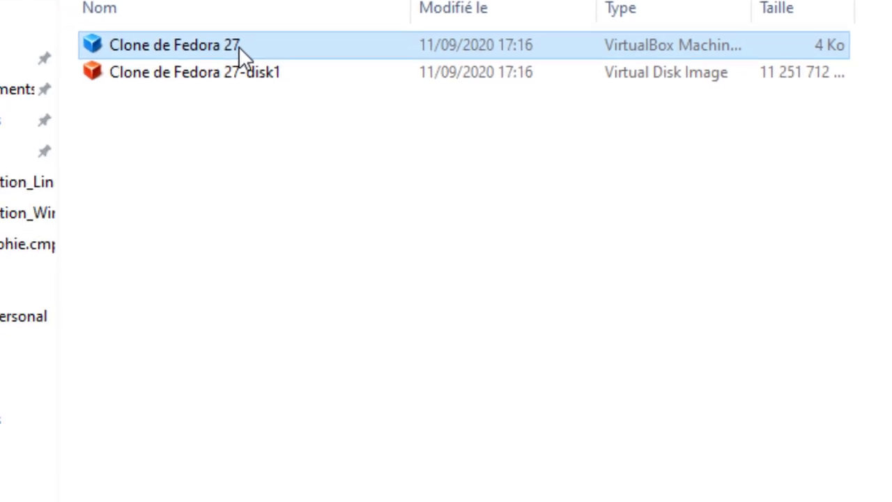
View the Clone de Fedora 27 .vbox file's properties, then reselect the machine file and disk image
right_click(183, 68)
click(261, 484)
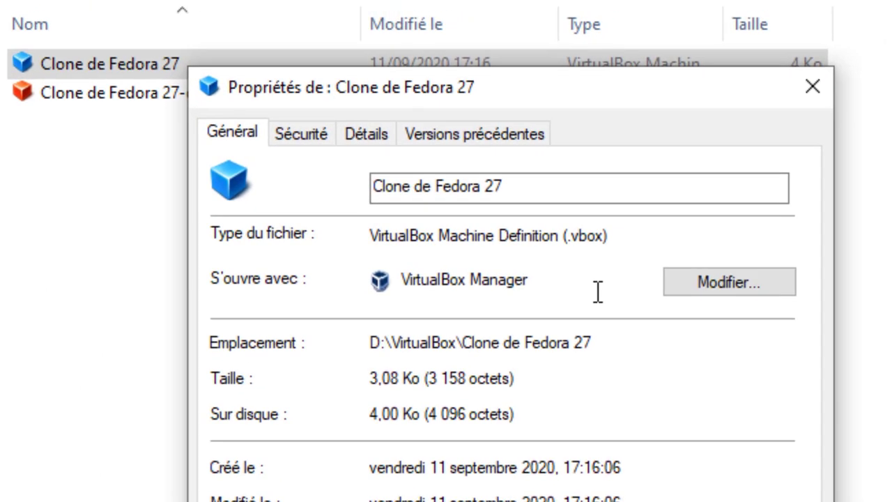
key(Escape)
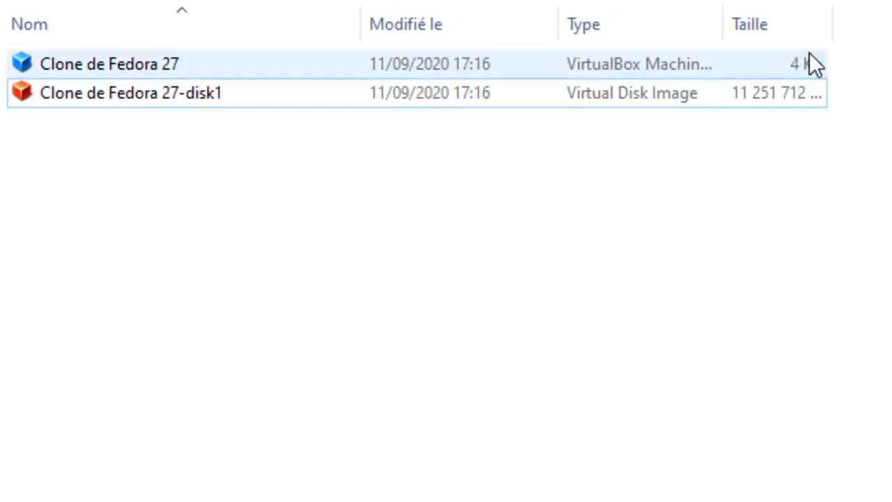
click(806, 62)
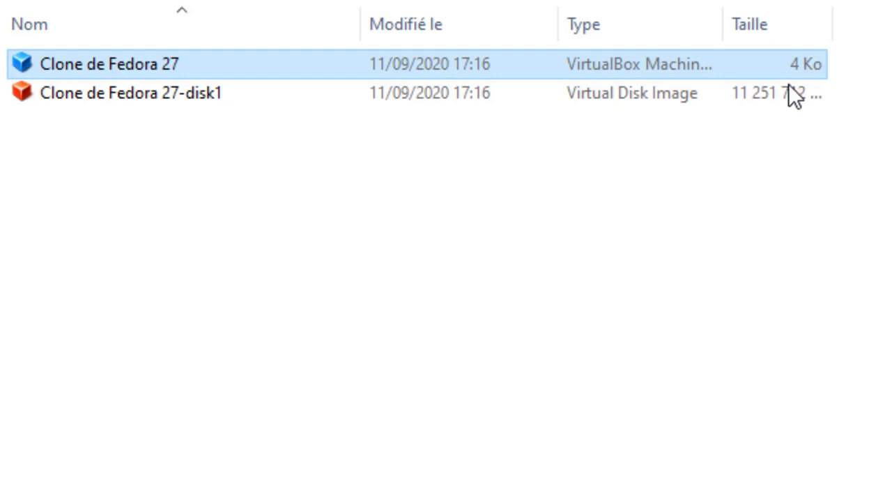
click(779, 95)
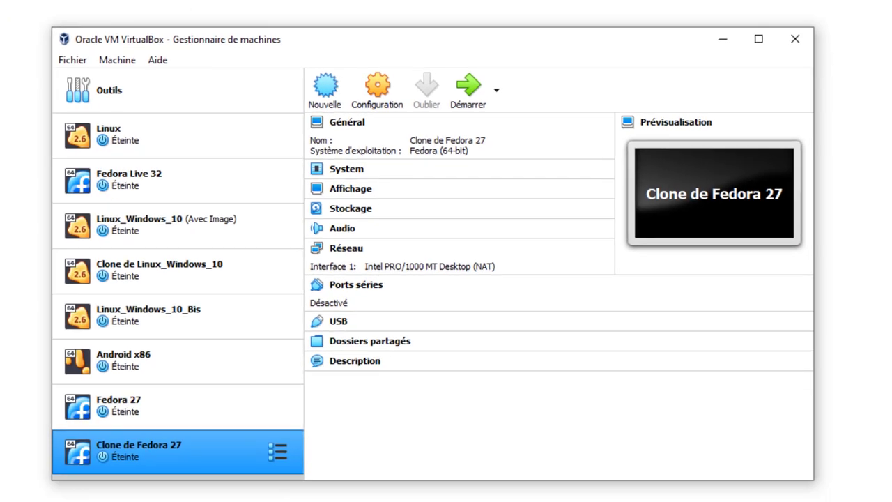
Remove Clone de Fedora 27 with 'Supprimer de la liste', keeping its files on disk
right_click(154, 447)
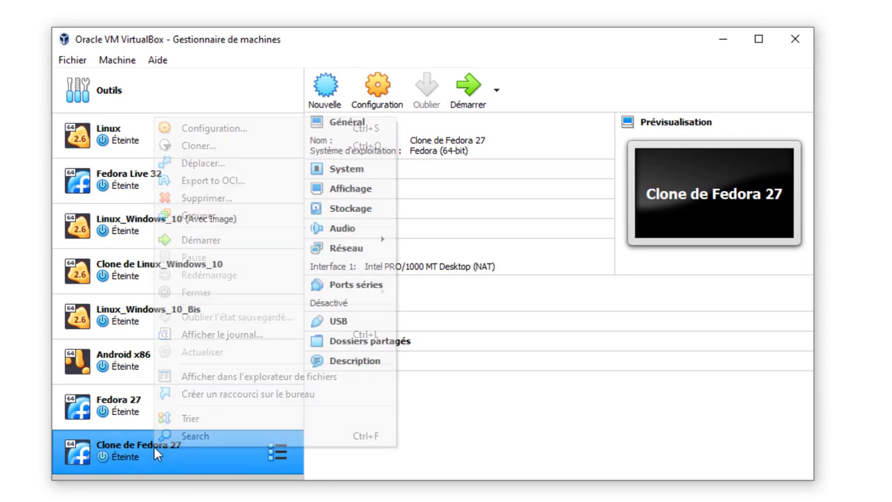
click(219, 202)
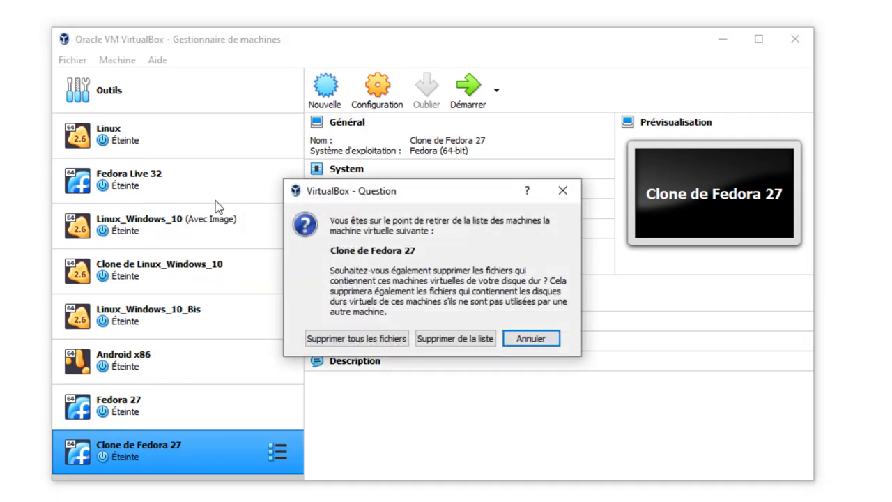
click(454, 338)
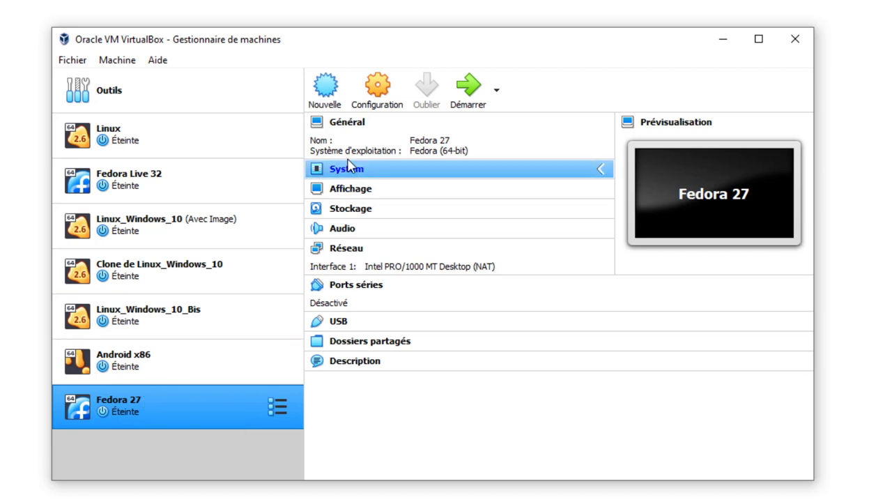
Start a new machine named 'Clone Fedora x' with its machine folder set to D:\VirtualBox
click(332, 90)
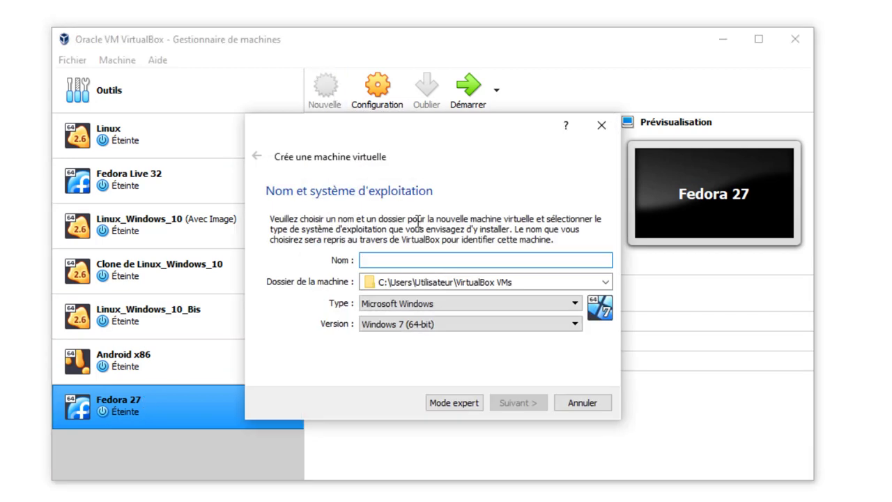
text(C)
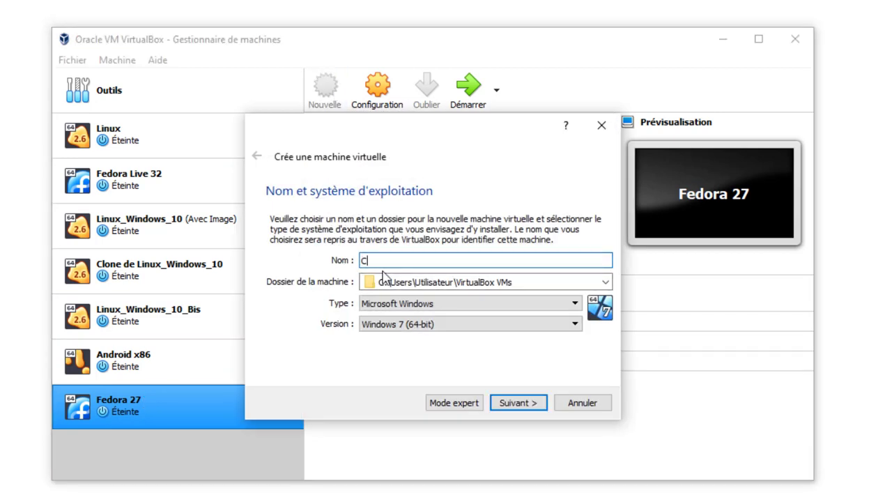
text(lone Fe)
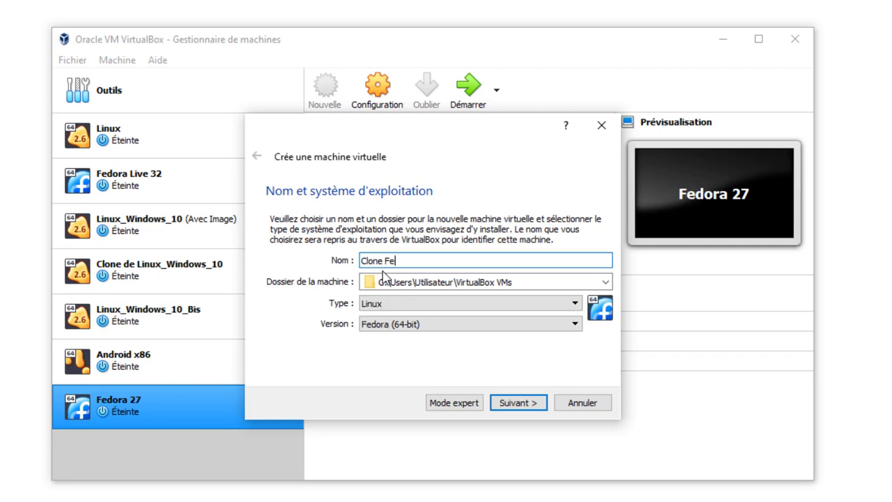
text(dora x)
click(605, 282)
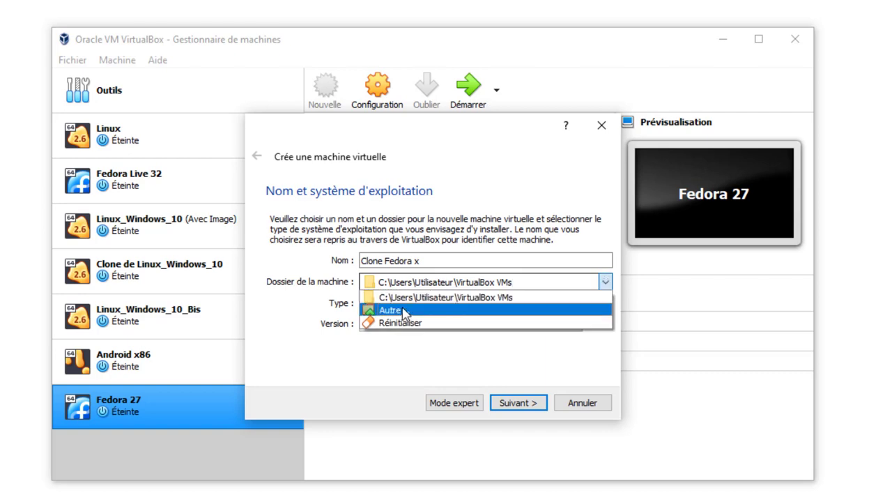
click(395, 310)
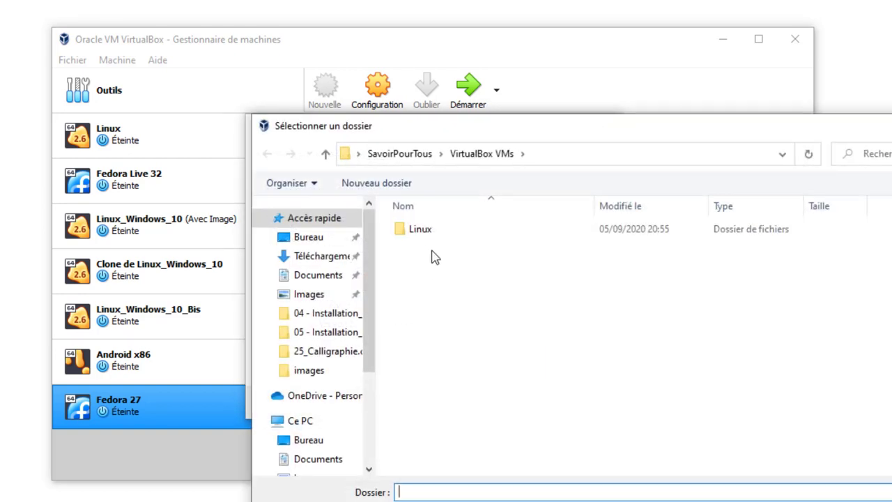
scroll(351, 397, down, 3)
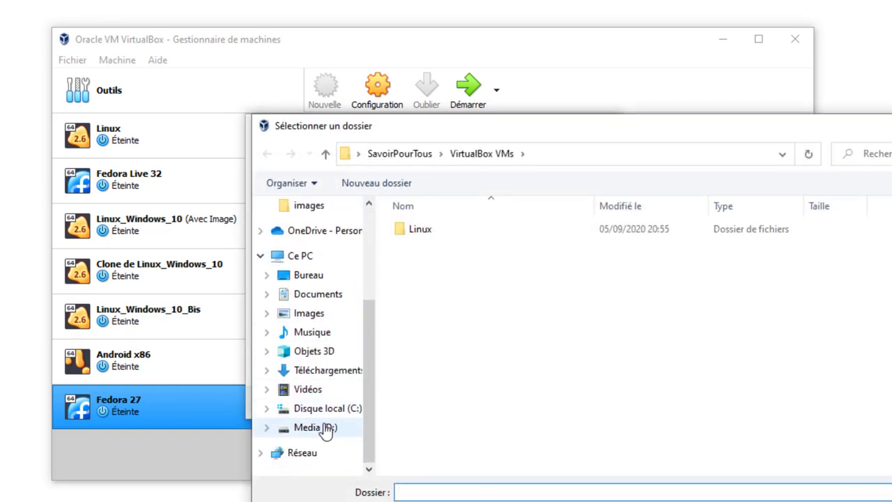
click(313, 426)
scroll(408, 426, down, 1)
click(438, 467)
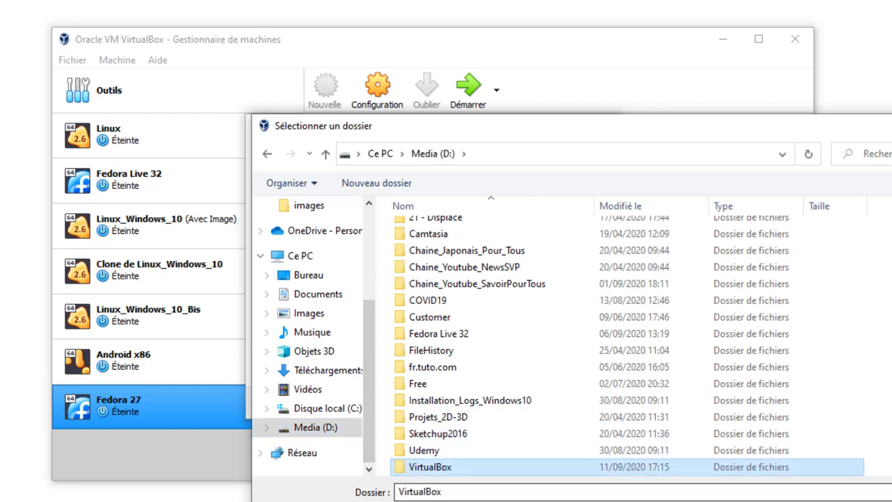
key(Return)
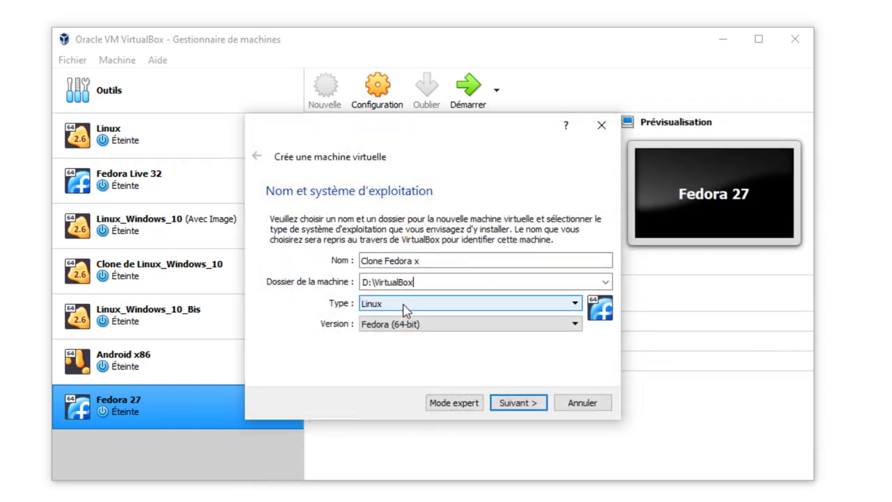
Allocate 7147 MB of memory to Clone Fedora x and reach the hard disk step
click(517, 402)
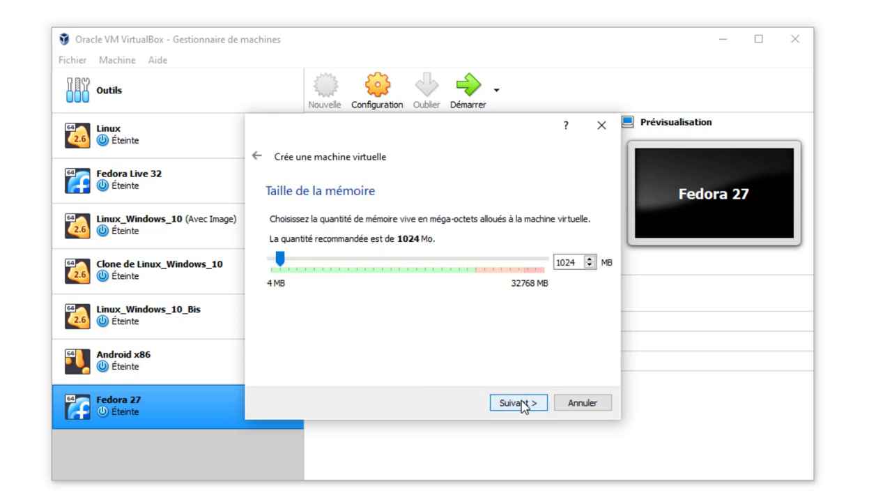
drag(282, 263, 335, 271)
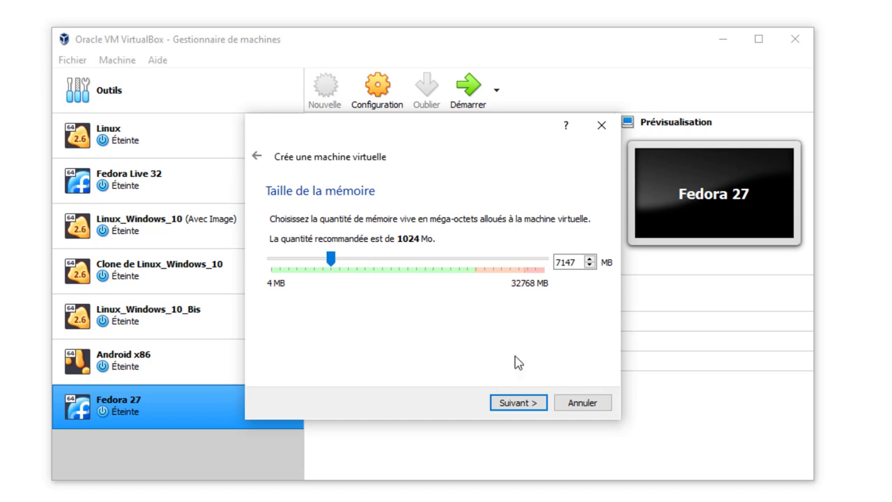
click(517, 403)
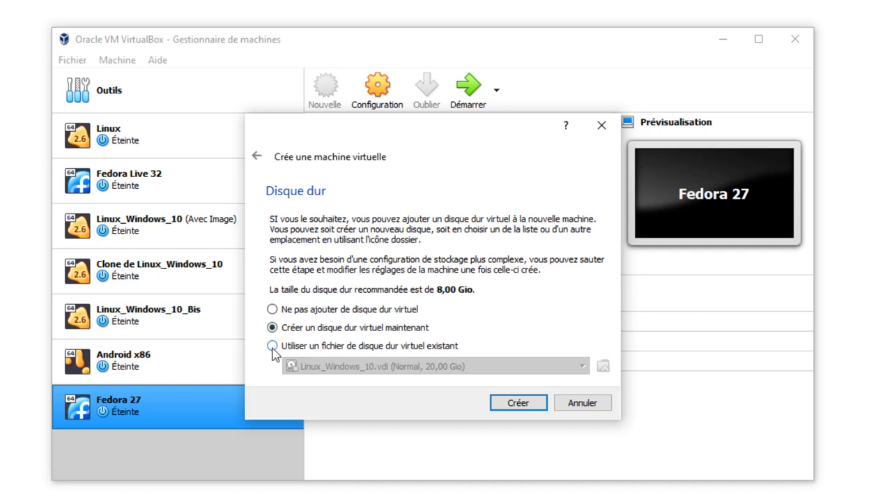
Create Clone Fedora x using the existing D:\VirtualBox\Clone de Fedora 27\Clone de Fedora 27-disk1.vdi disk
click(272, 346)
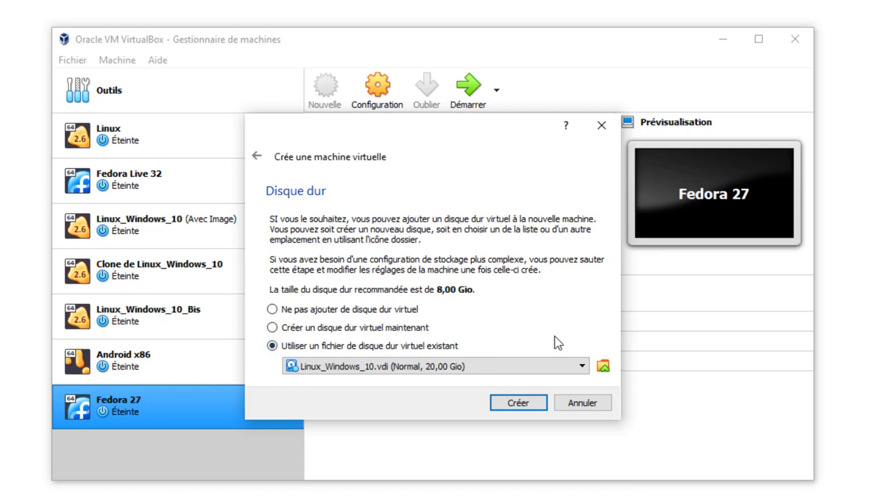
click(603, 367)
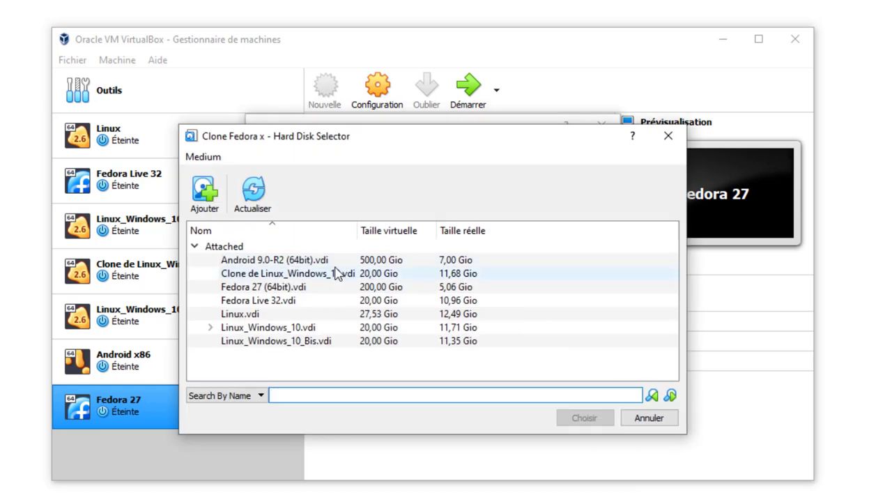
click(211, 200)
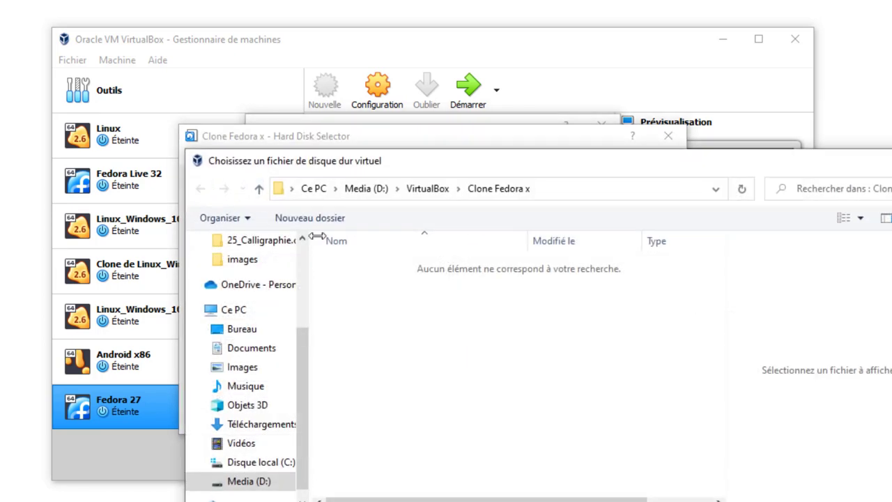
click(249, 480)
double_click(369, 487)
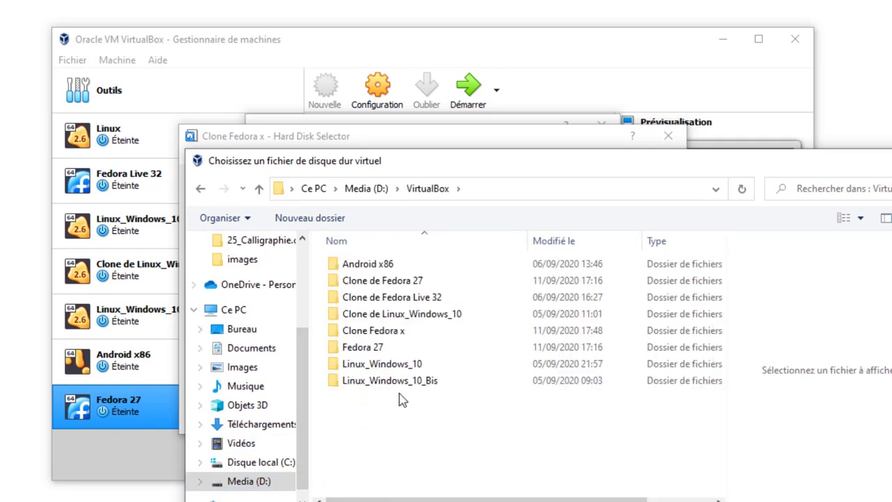
double_click(388, 283)
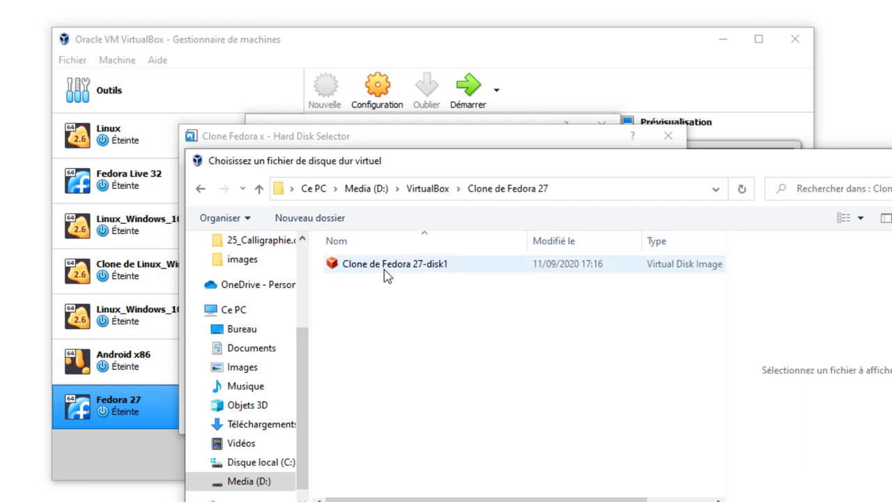
click(384, 269)
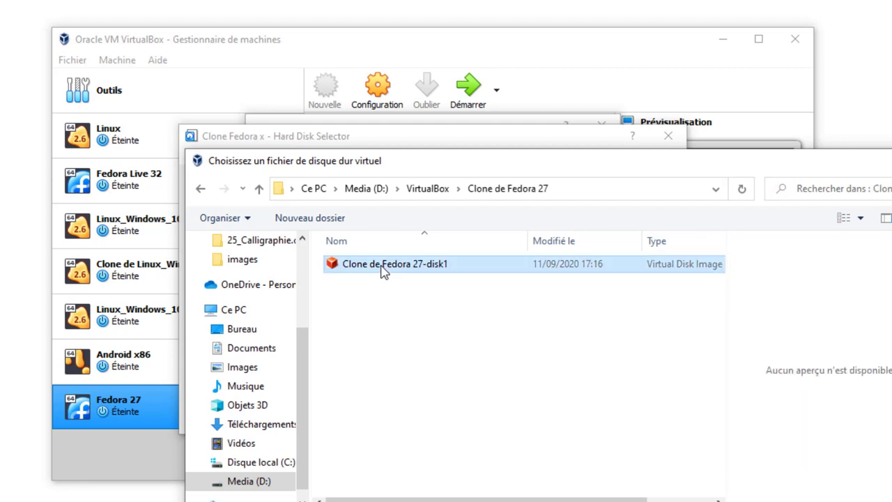
key(Return)
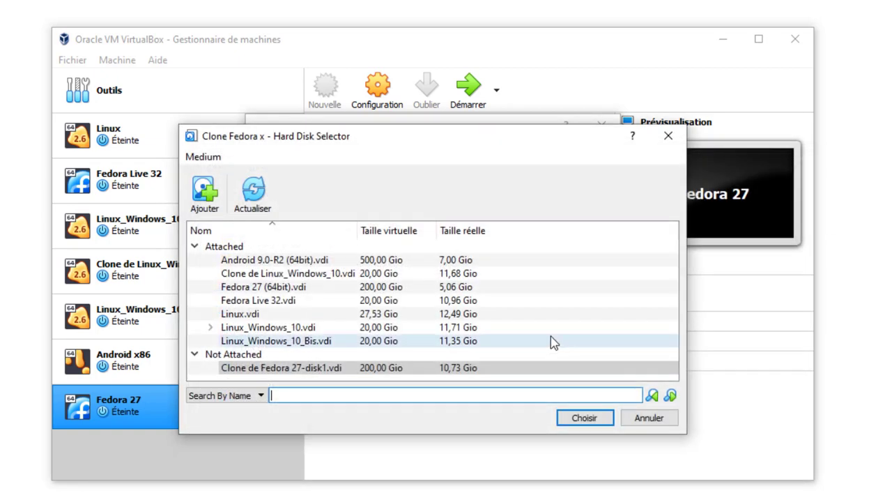
click(584, 418)
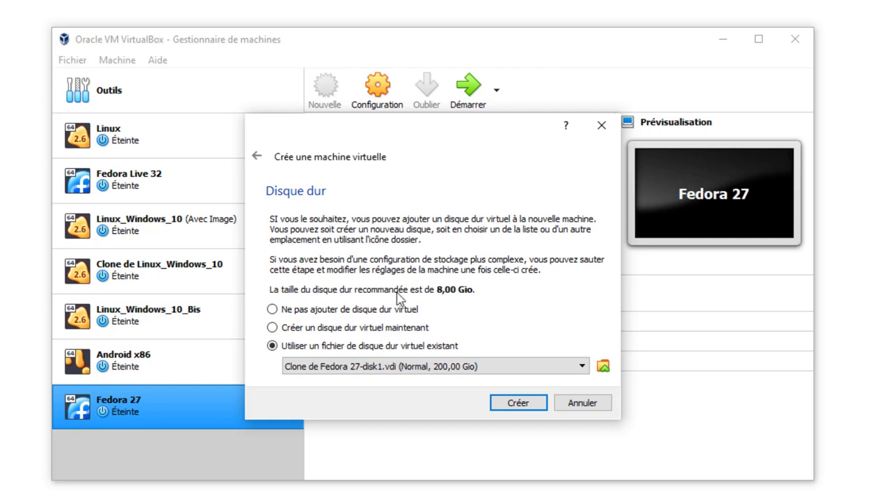
click(518, 404)
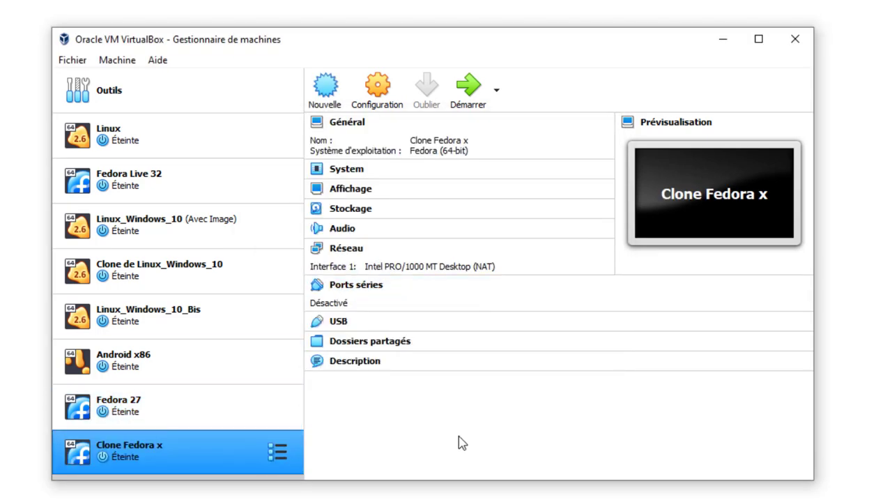
Start Clone Fedora x, dismiss the keyboard-capture notice, and boot the first GRUB Fedora entry
click(471, 94)
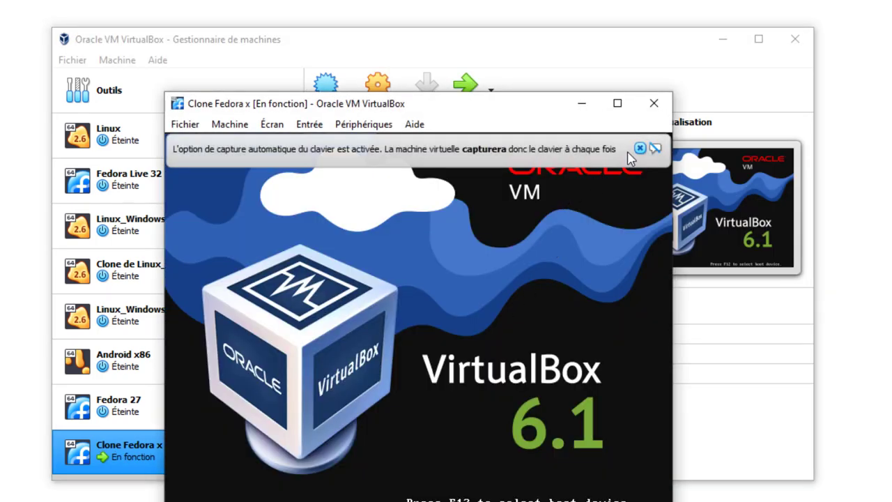
click(639, 148)
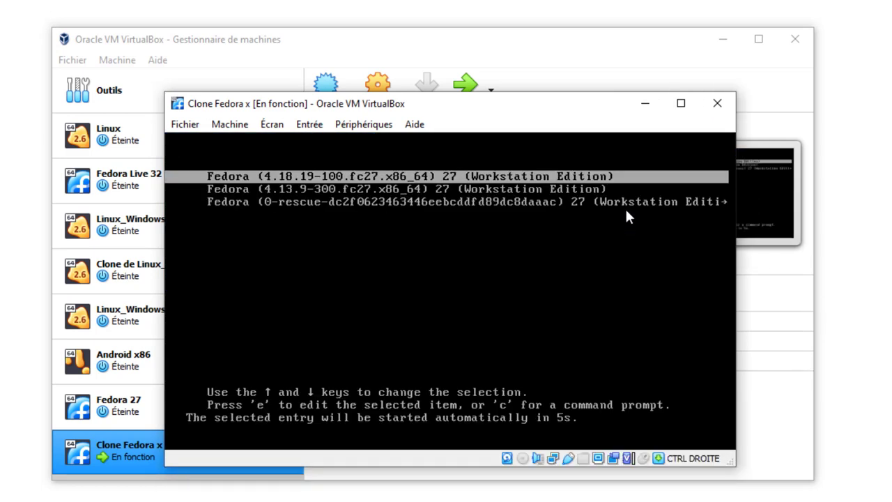
key(Return)
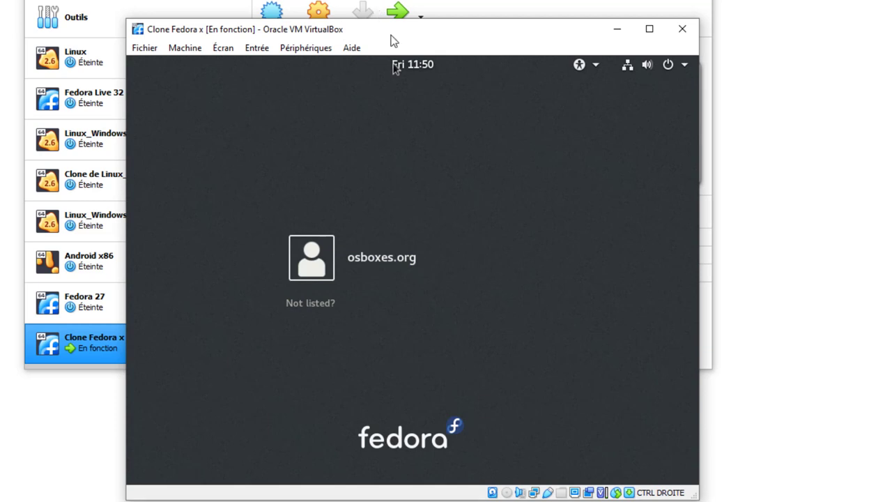
Sign in to the Fedora clone's user account with its password
drag(387, 32, 279, 0)
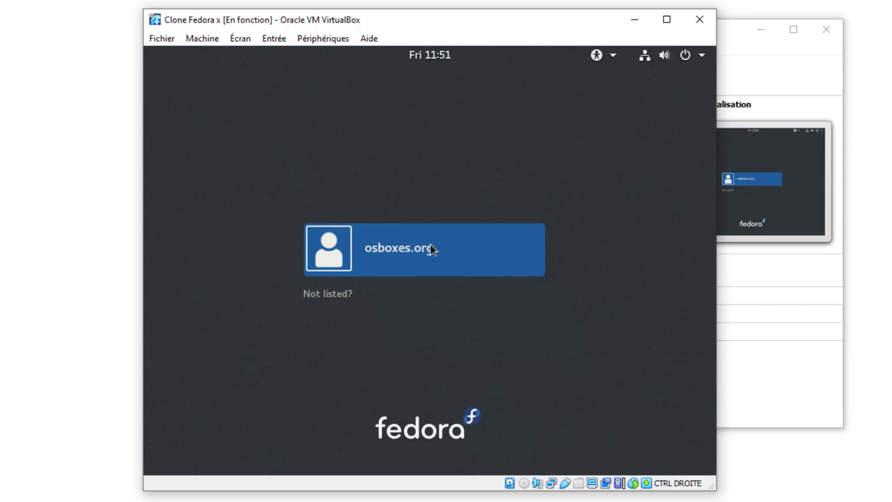
click(430, 245)
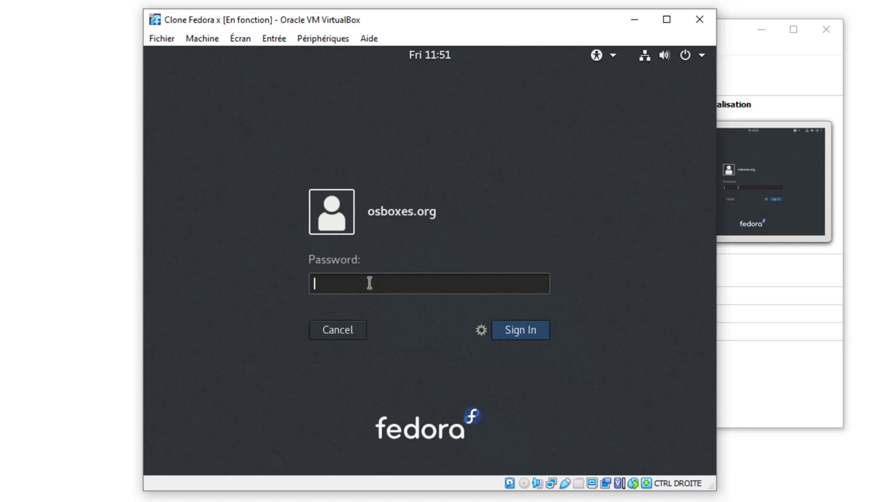
text(osboxes.org)
key(Return)
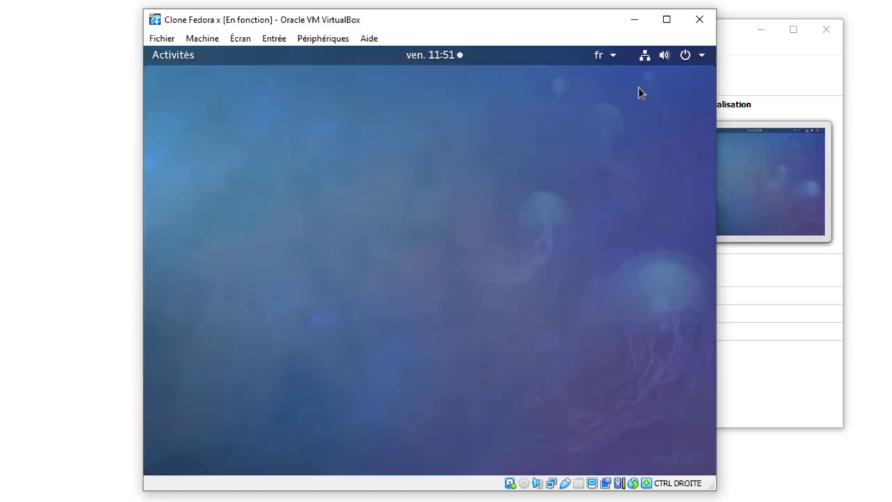
Shut down Fedora via the system menu's power-off option, choosing Éteindre
click(685, 60)
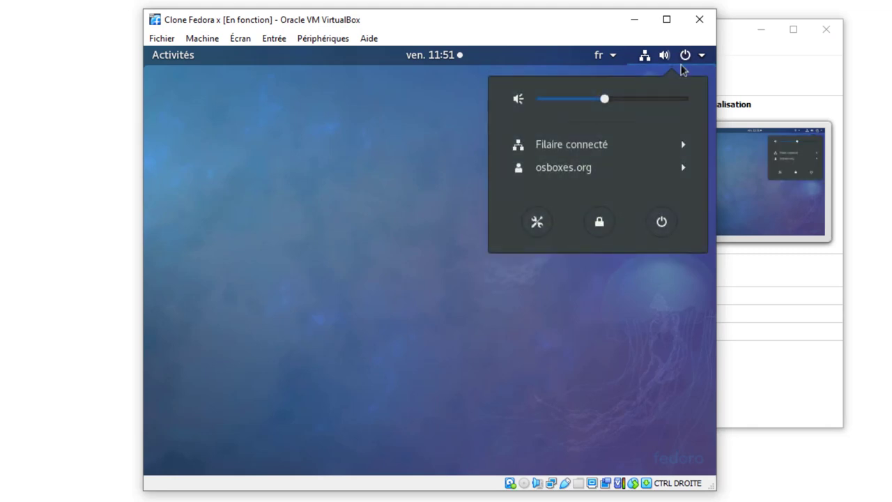
click(661, 221)
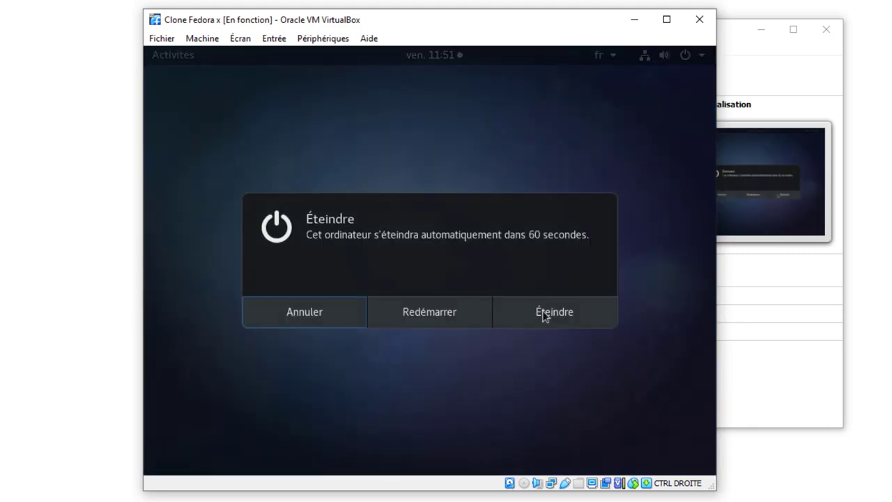
click(545, 315)
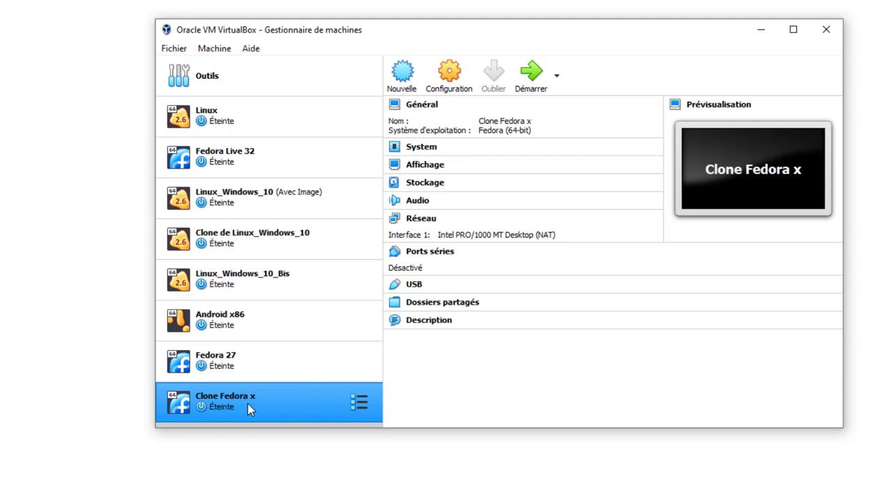
Delete Clone Fedora x from VirtualBox using 'Supprimer tous les fichiers'
right_click(243, 394)
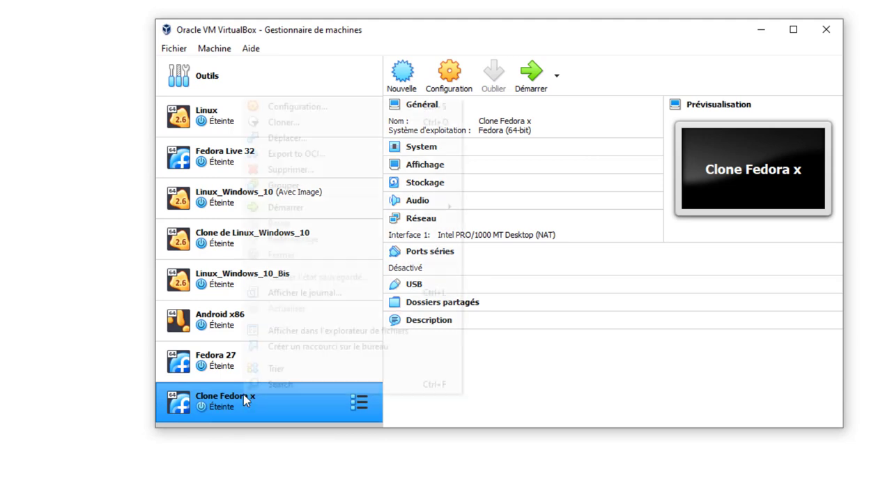
click(299, 170)
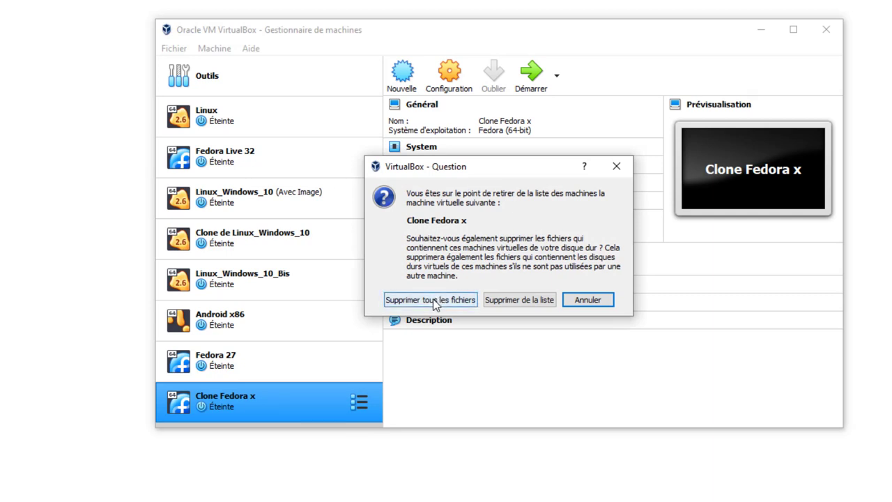
click(434, 304)
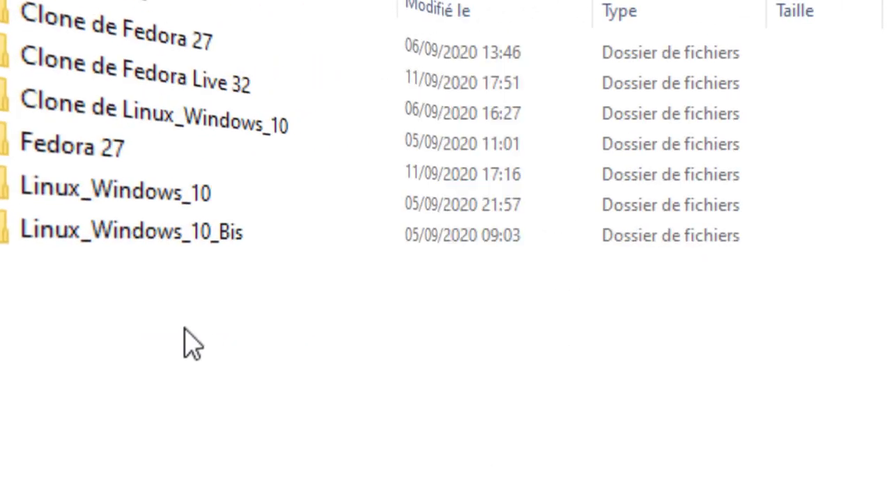
Delete the Clone de Fedora 27 folder from D:\VirtualBox and confirm the deletion
mouse_move(199, 131)
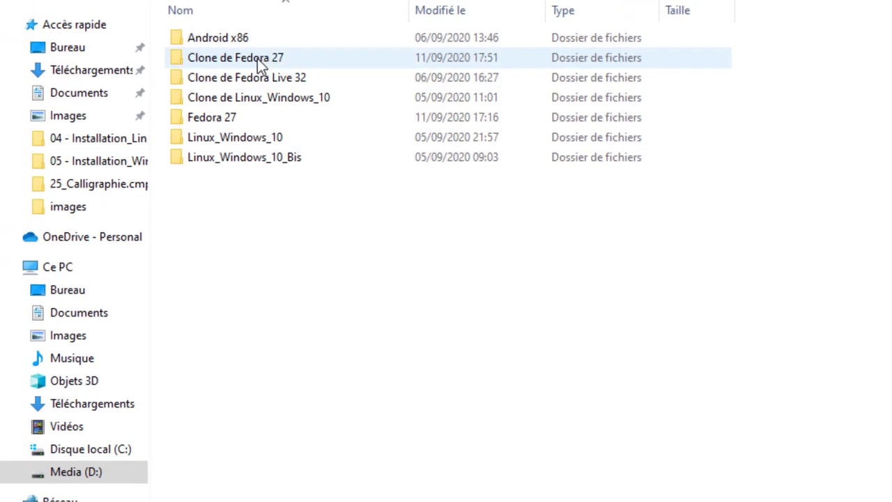
click(258, 59)
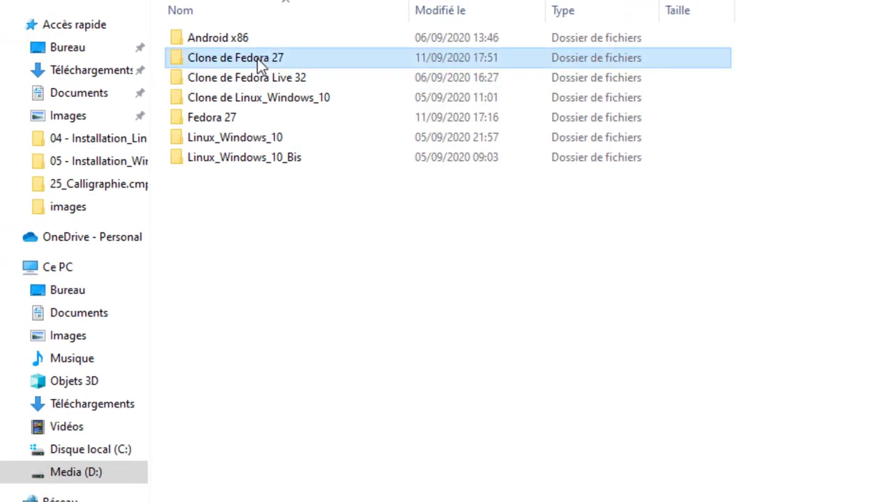
right_click(257, 58)
click(139, 468)
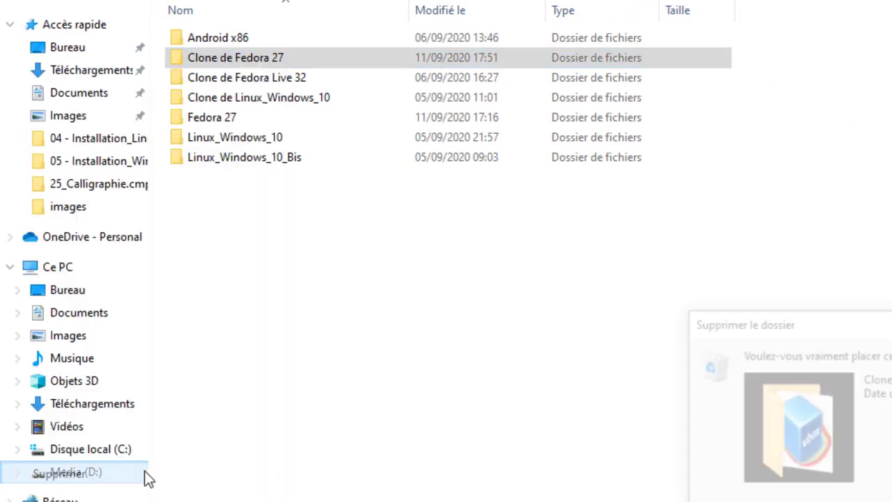
key(Return)
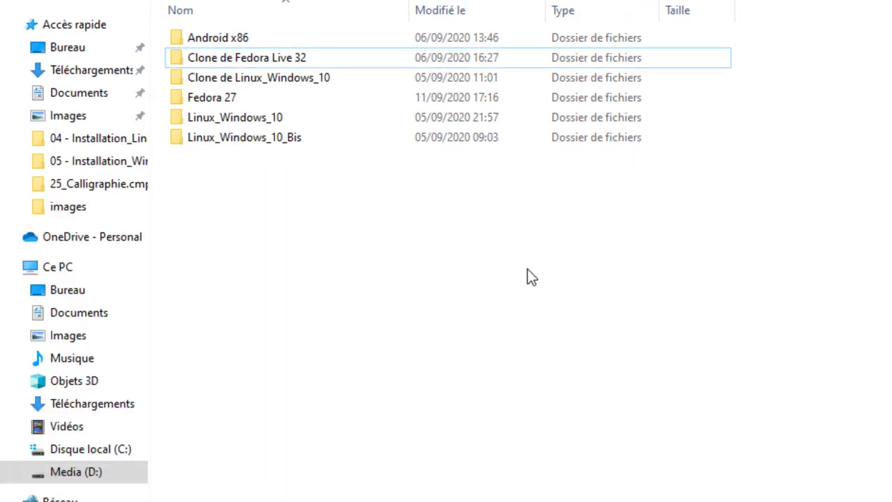